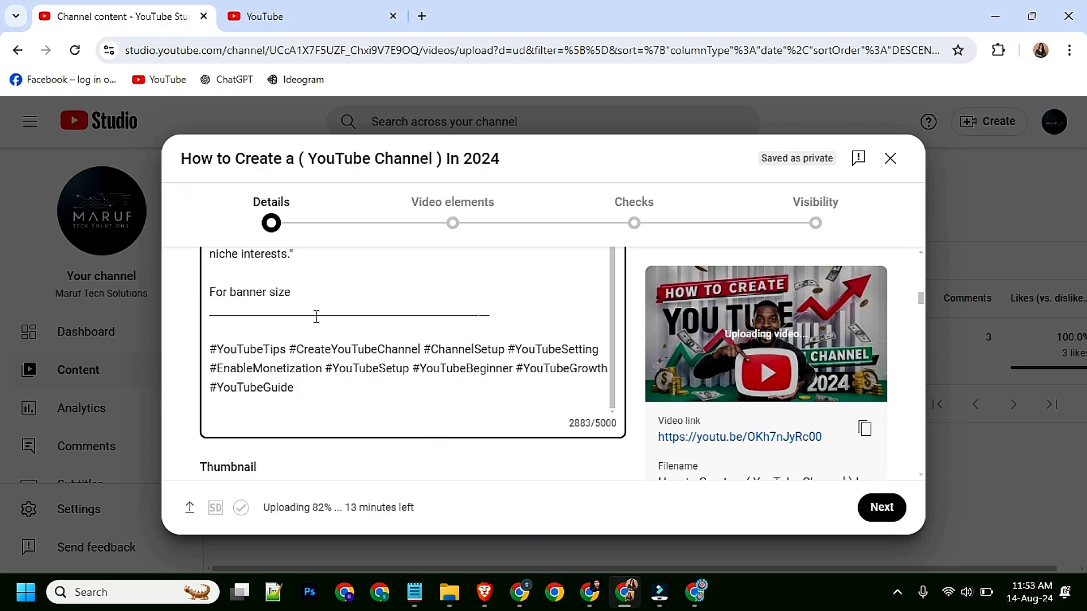
text(https://ibb.co/8XBjcz9)
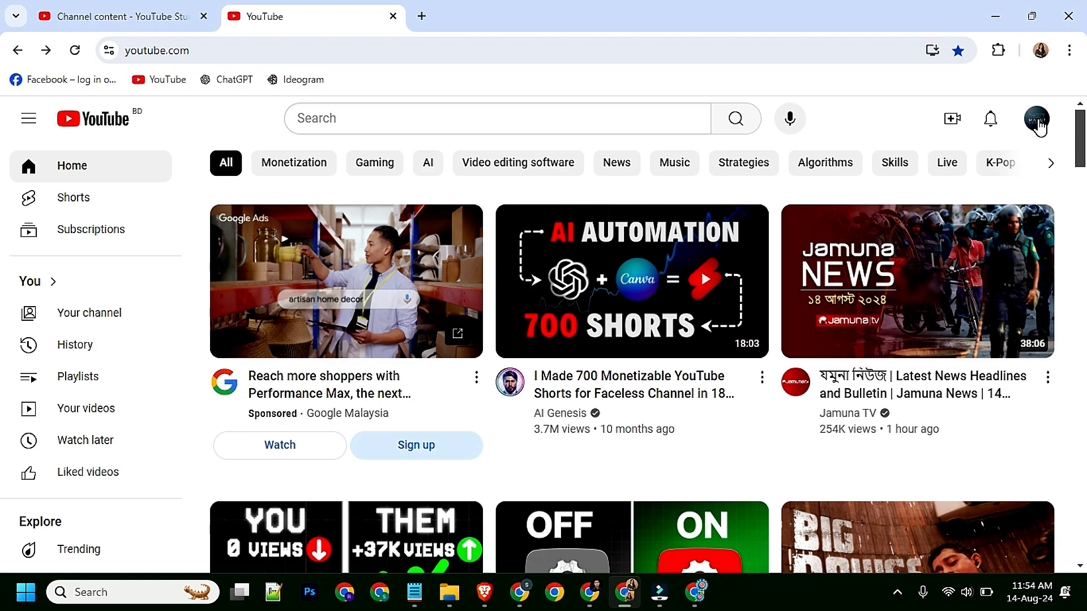
Open YouTube Studio for the signed-in channel from the YouTube home page.
click(1040, 126)
scroll(895, 430, down, 2)
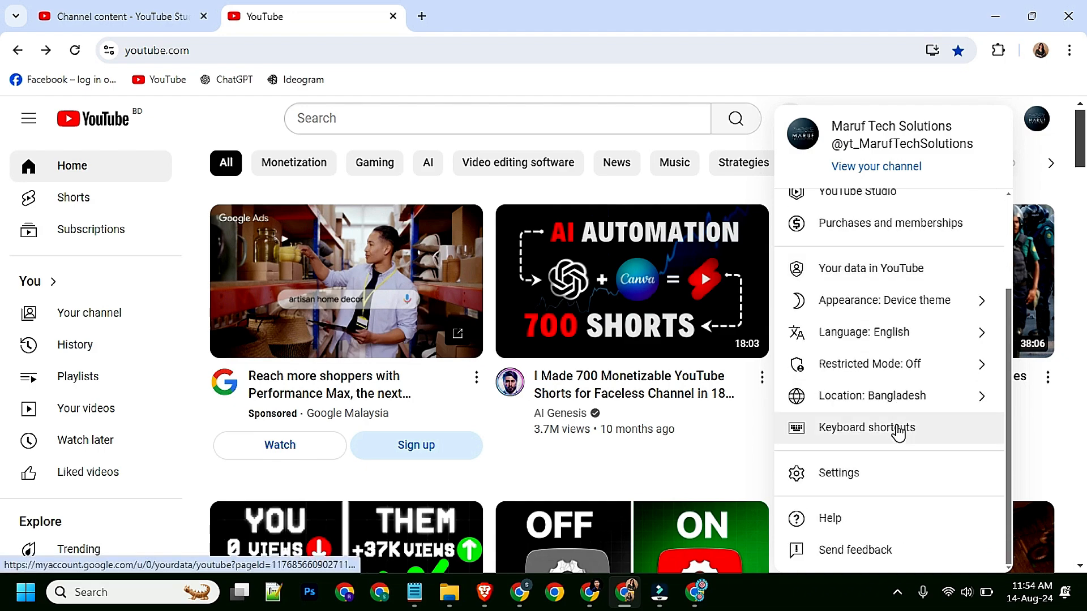
scroll(872, 368, up, 2)
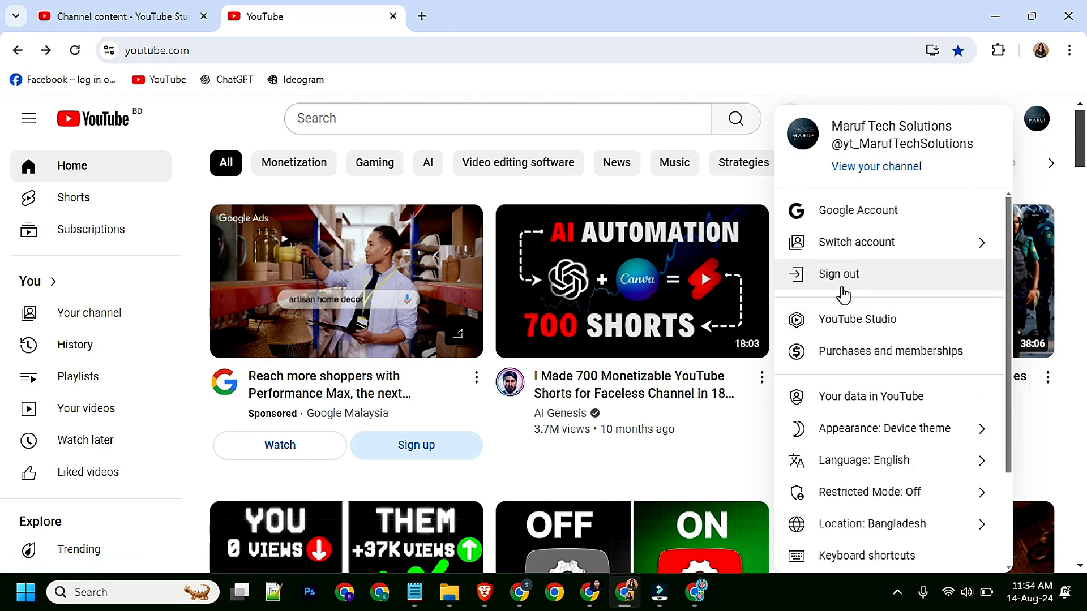
click(846, 328)
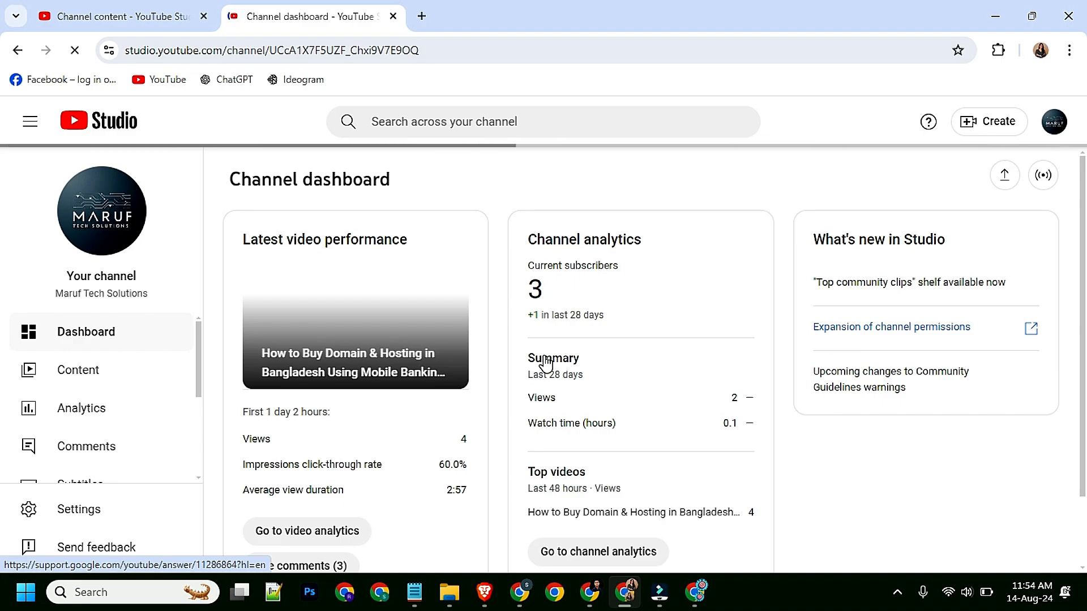
Open the Feature eligibility page in the Channel settings.
scroll(124, 442, down, 3)
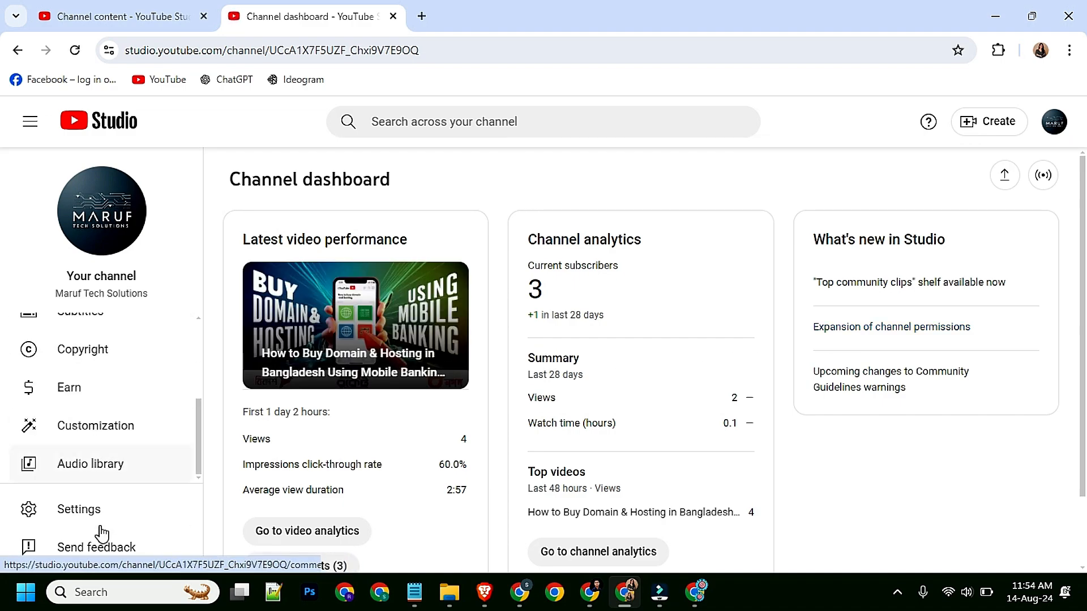
click(84, 508)
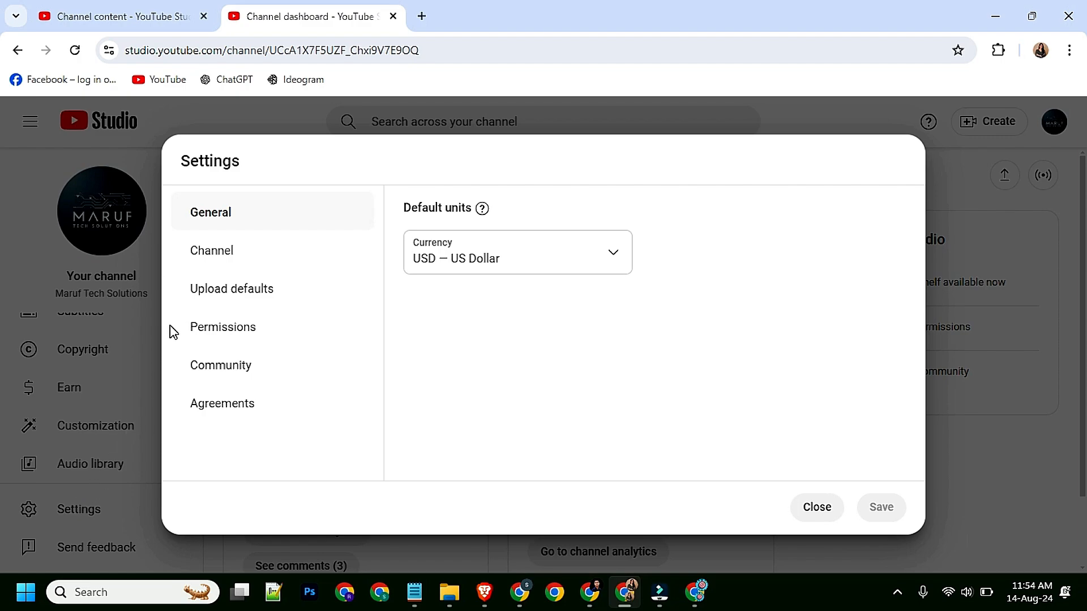
click(231, 265)
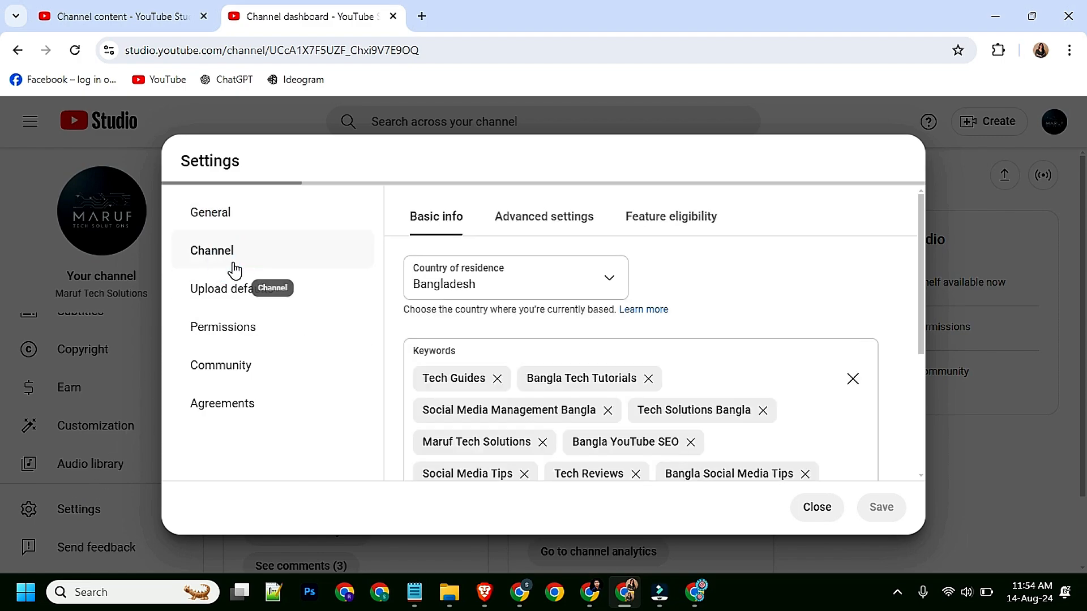
click(667, 225)
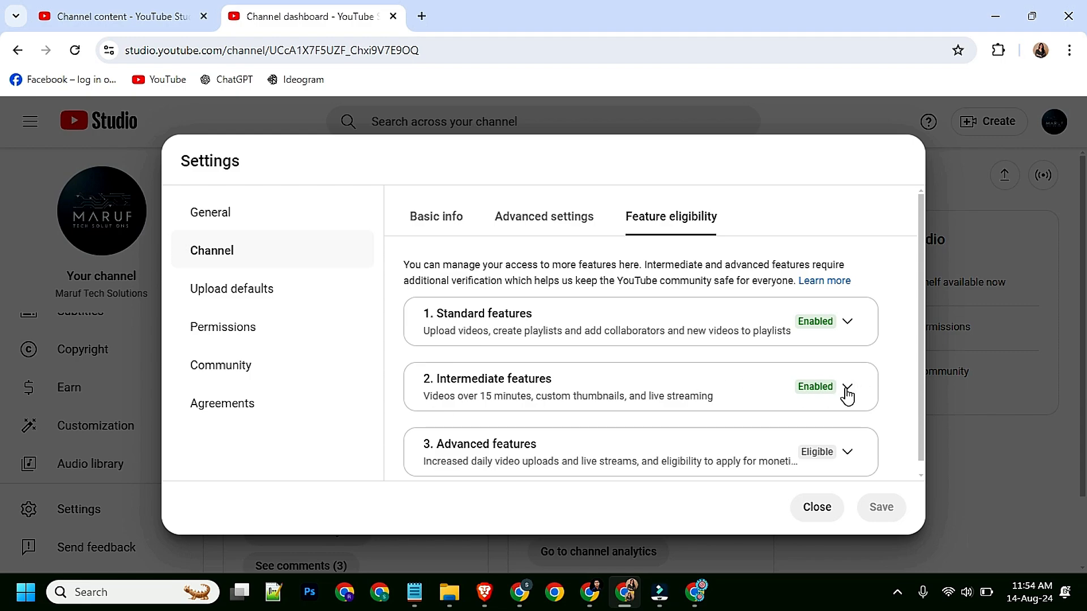
Expand the Advanced features section and examine its list of features and access requirements.
scroll(698, 418, down, 1)
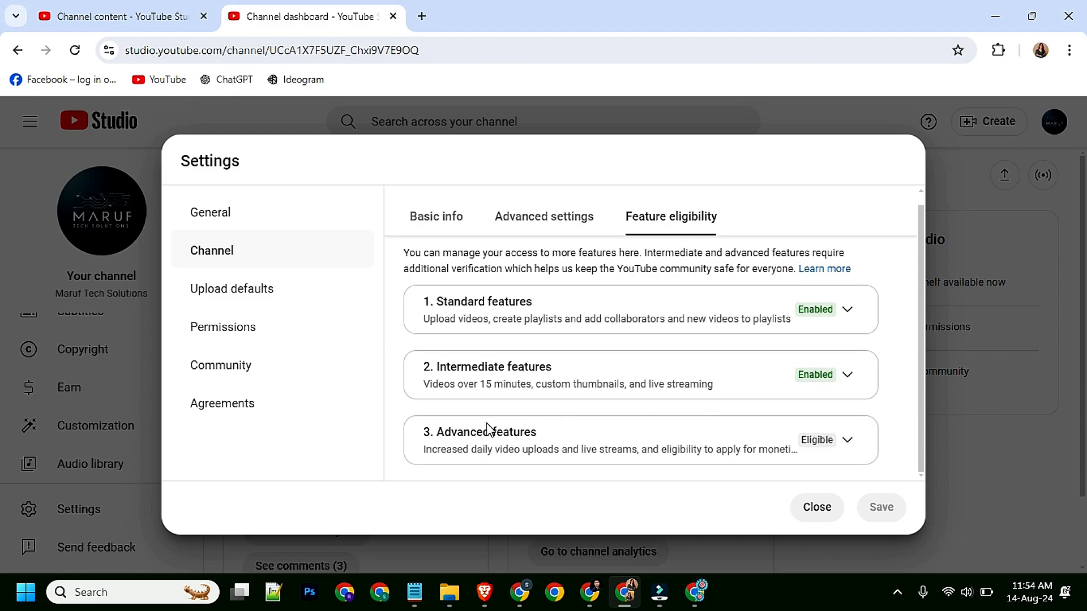
click(847, 441)
scroll(771, 445, down, 4)
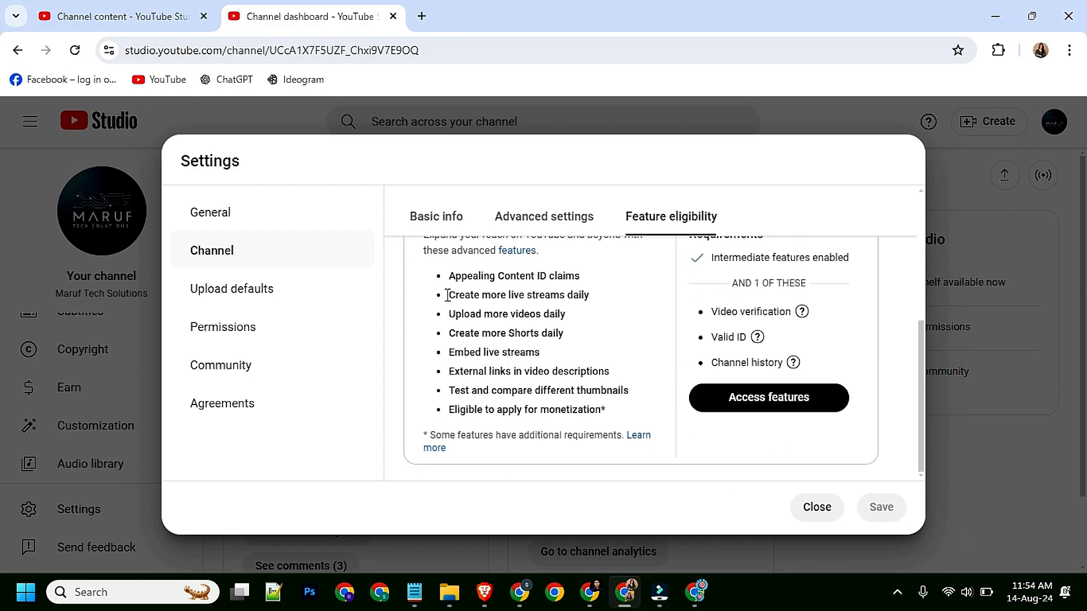
drag(447, 272, 623, 412)
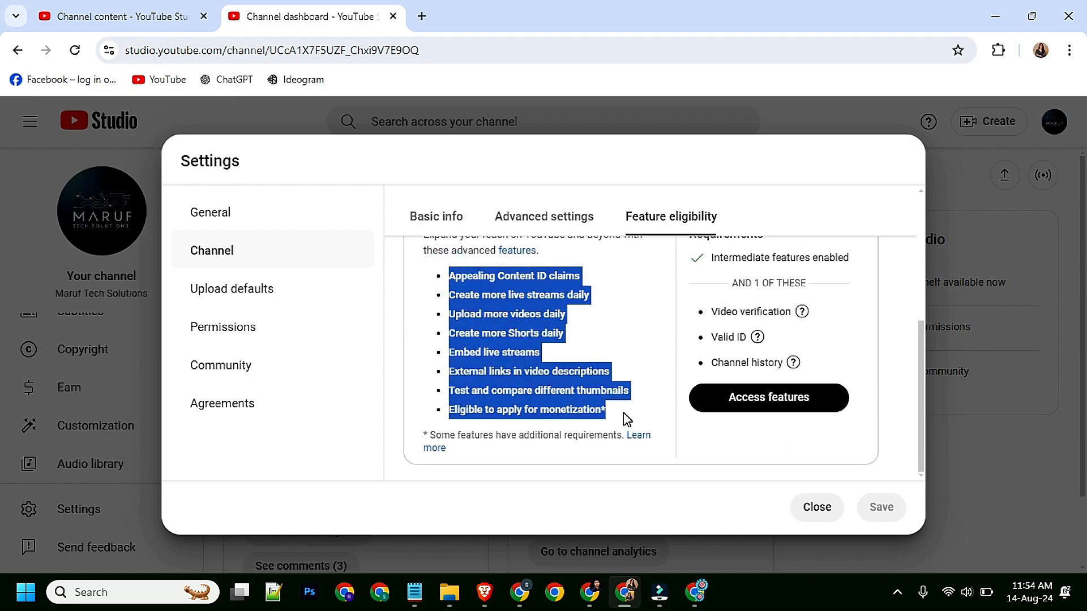
click(611, 413)
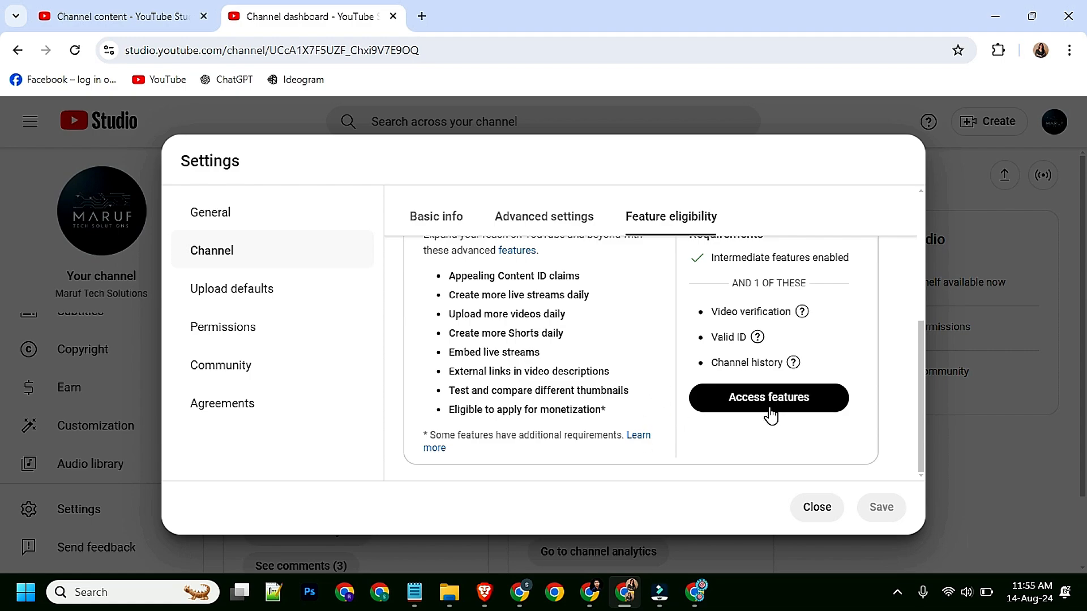
Request access to the advanced features by video verification and have the verification link sent by email.
click(753, 415)
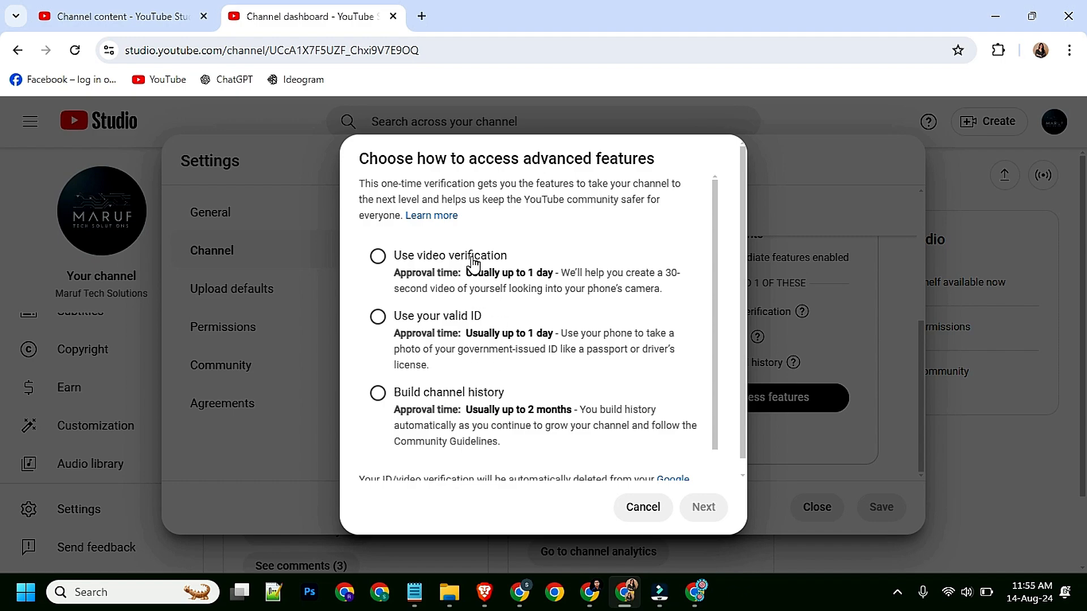
scroll(468, 315, down, 1)
scroll(430, 310, up, 1)
click(377, 256)
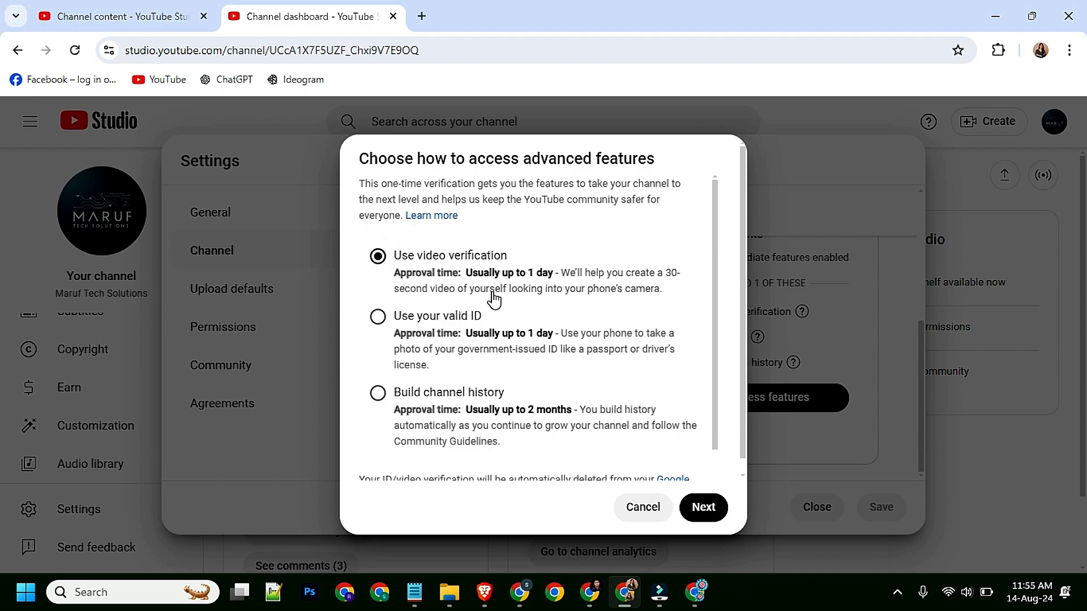
click(711, 507)
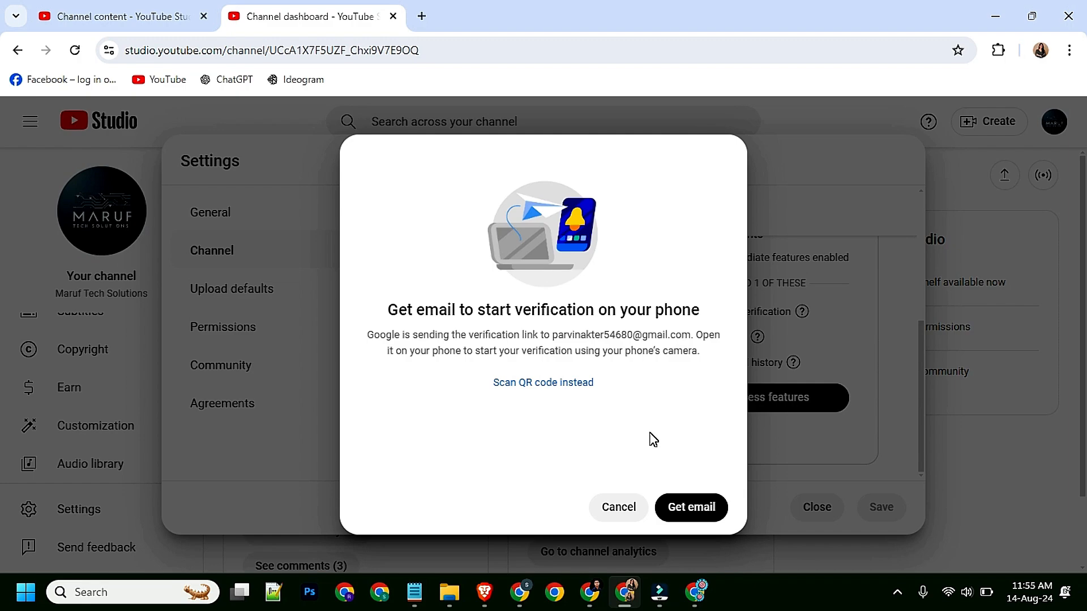
click(668, 507)
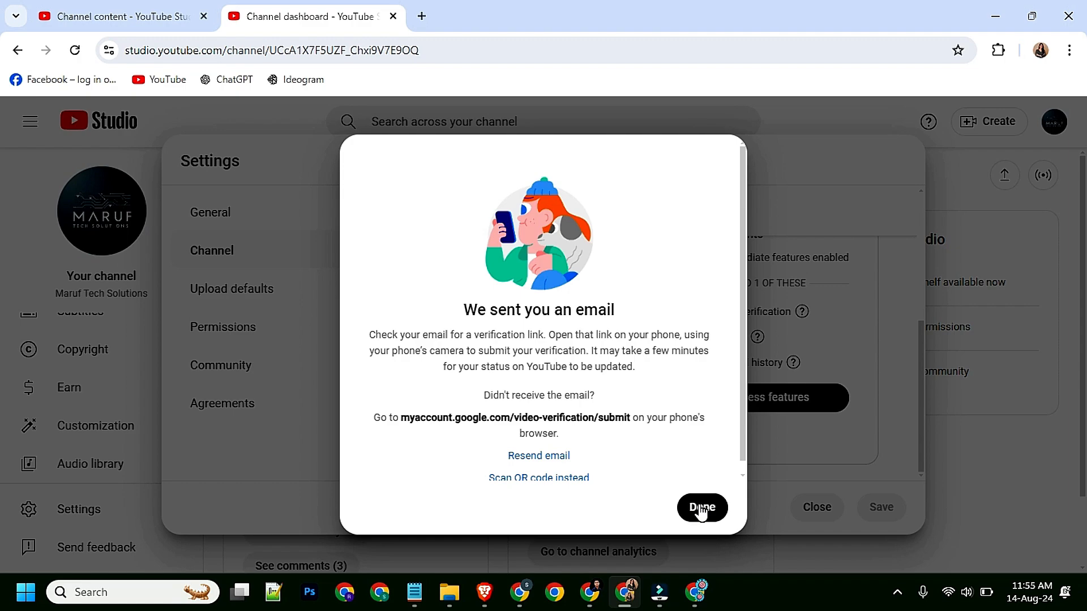
click(695, 508)
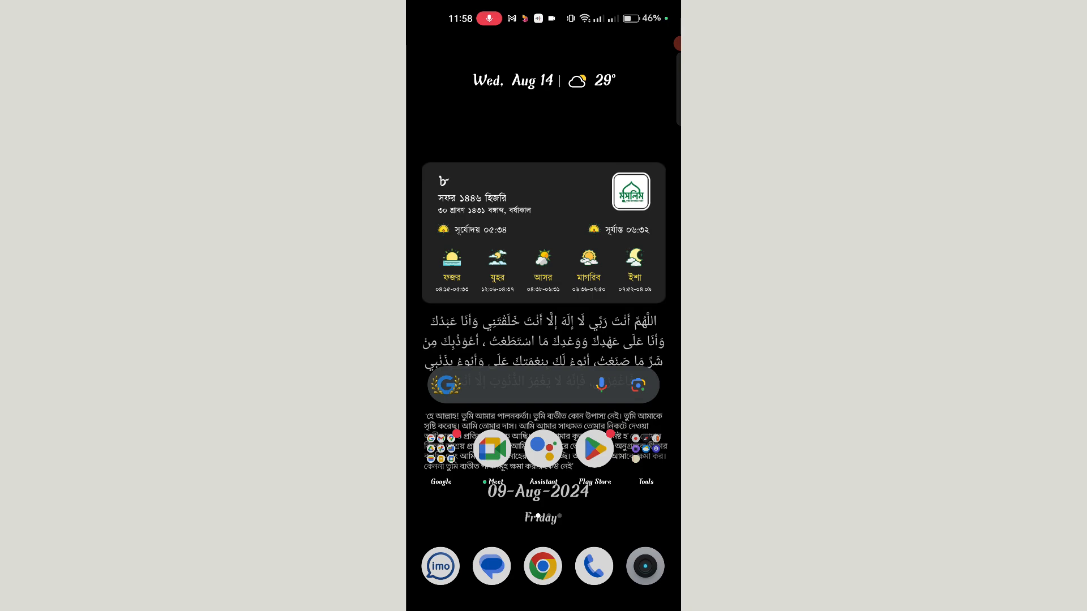
Switch to Gmail on the phone, open Google's YouTube video verification email and start the verification.
click(440, 450)
click(544, 228)
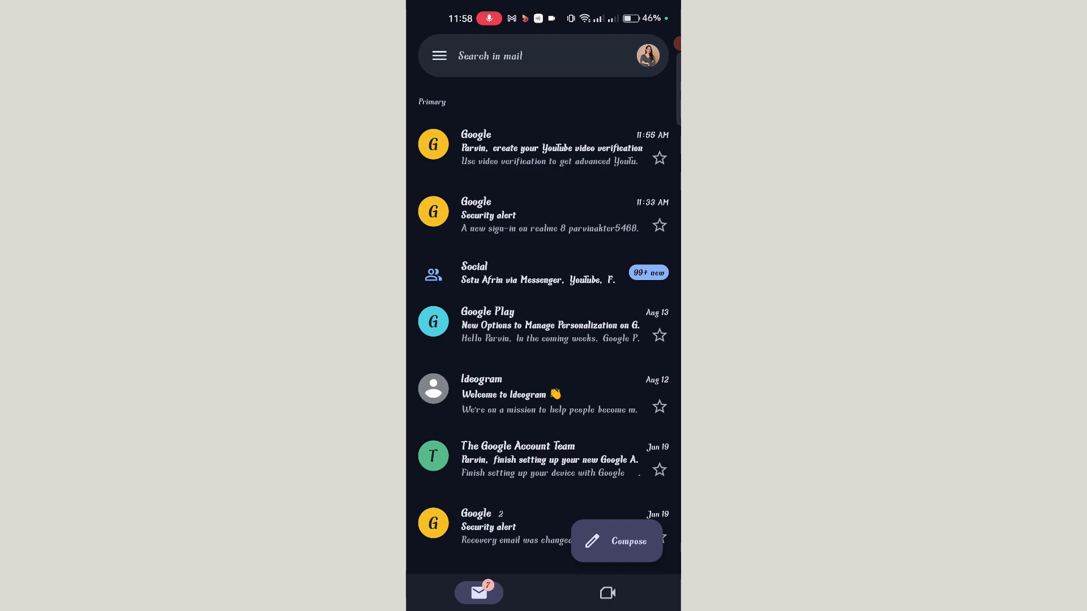
click(568, 151)
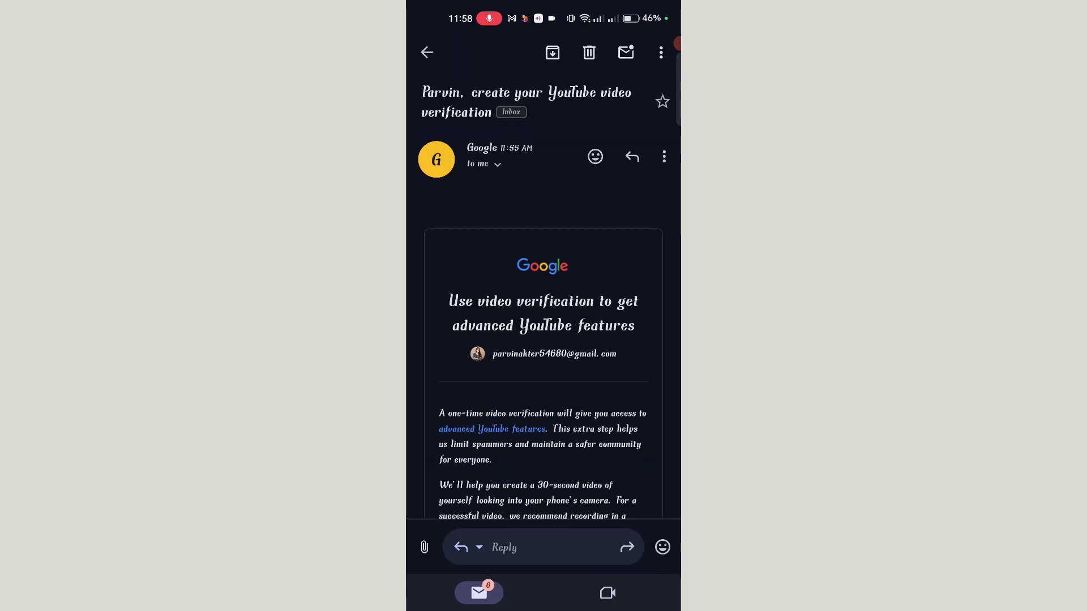
scroll(578, 476, down, 4)
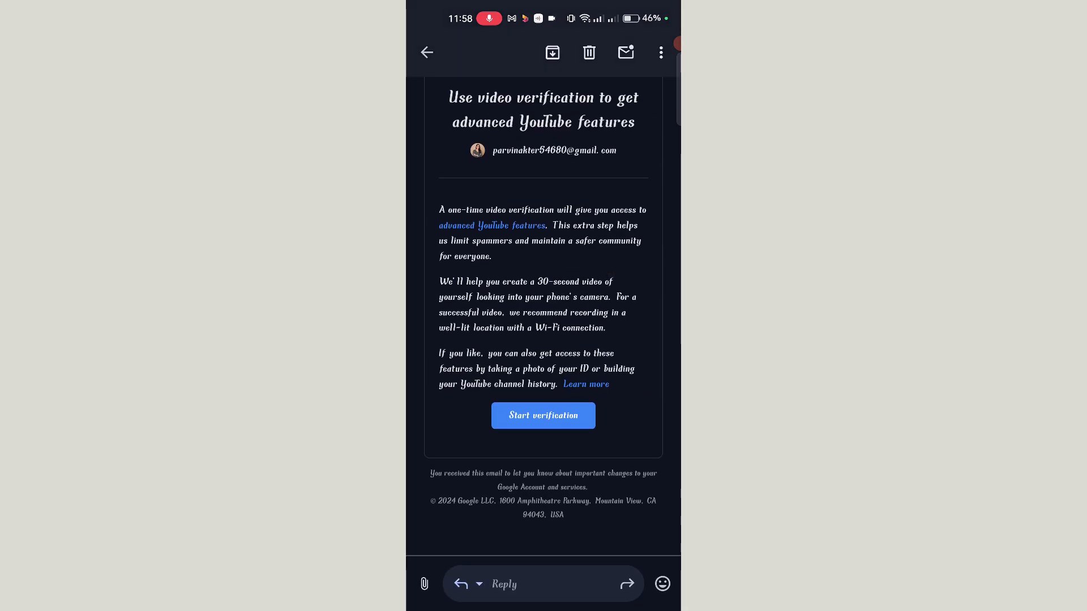
click(551, 415)
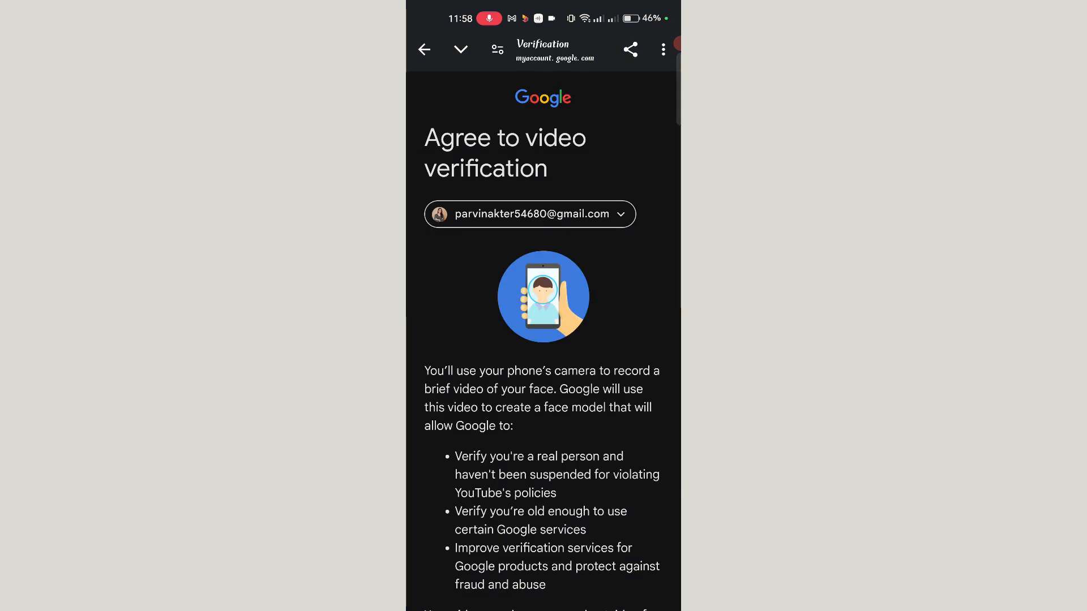
Allow Google to use the video for improving its face matching and age estimation technologies, and agree to video verification.
drag(578, 527, 577, 279)
drag(537, 589, 590, 306)
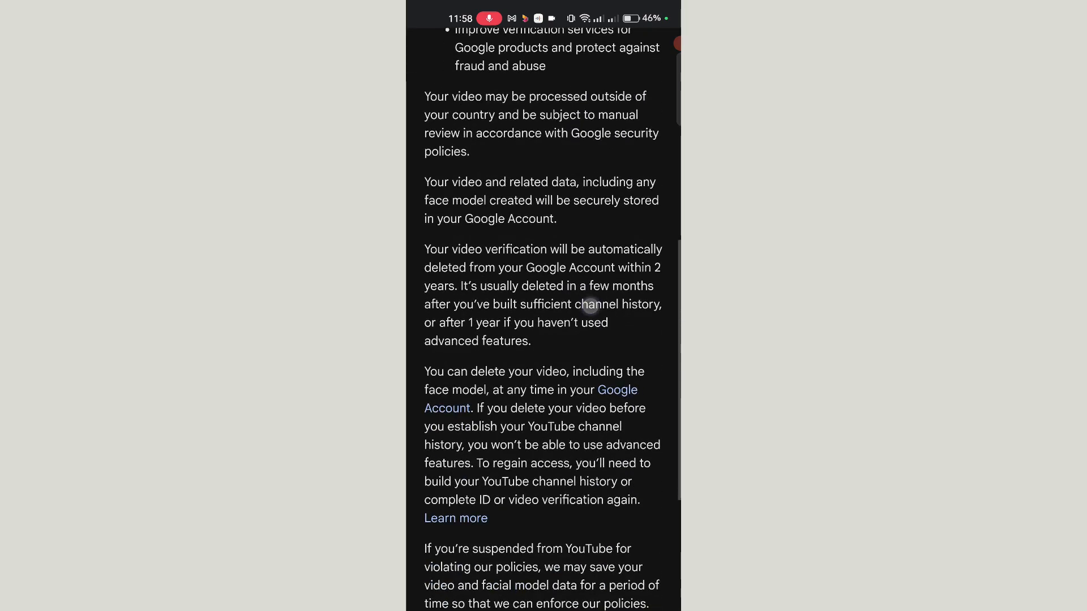
drag(545, 460, 594, 286)
drag(555, 434, 598, 299)
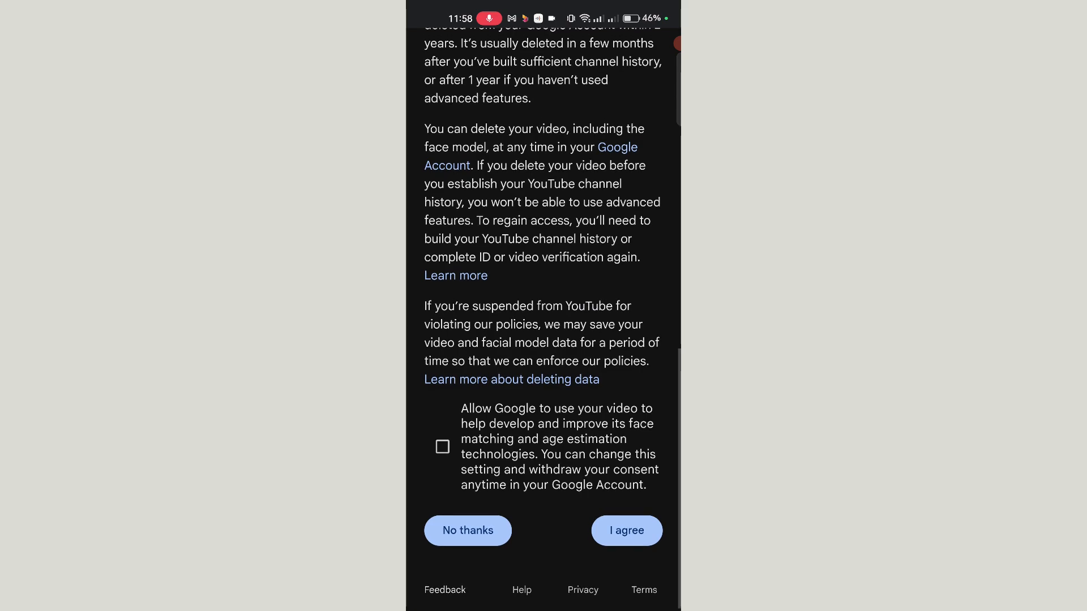
click(443, 452)
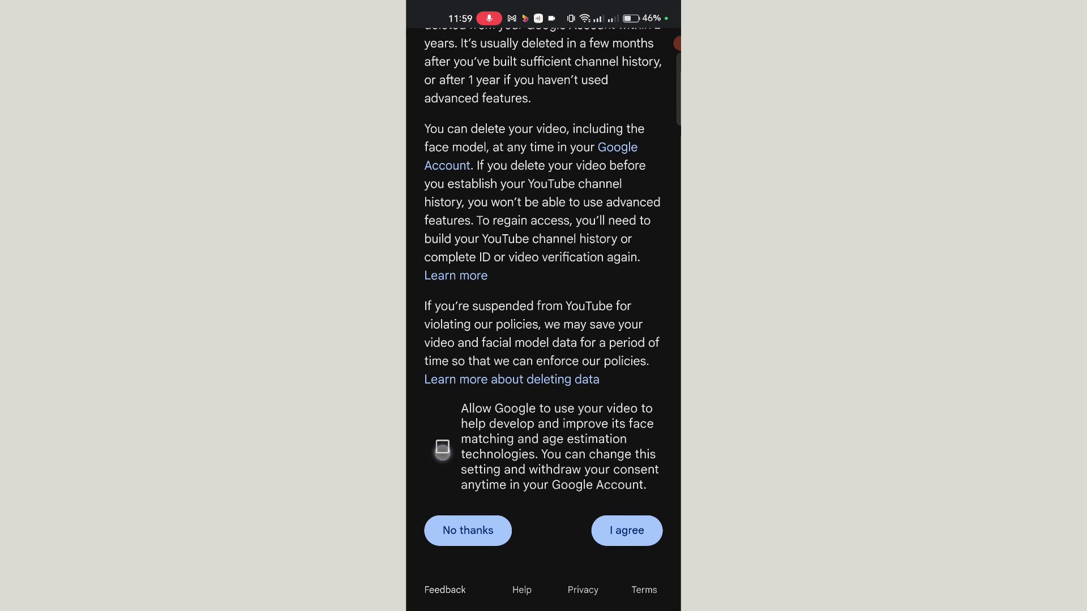
click(442, 447)
click(442, 447)
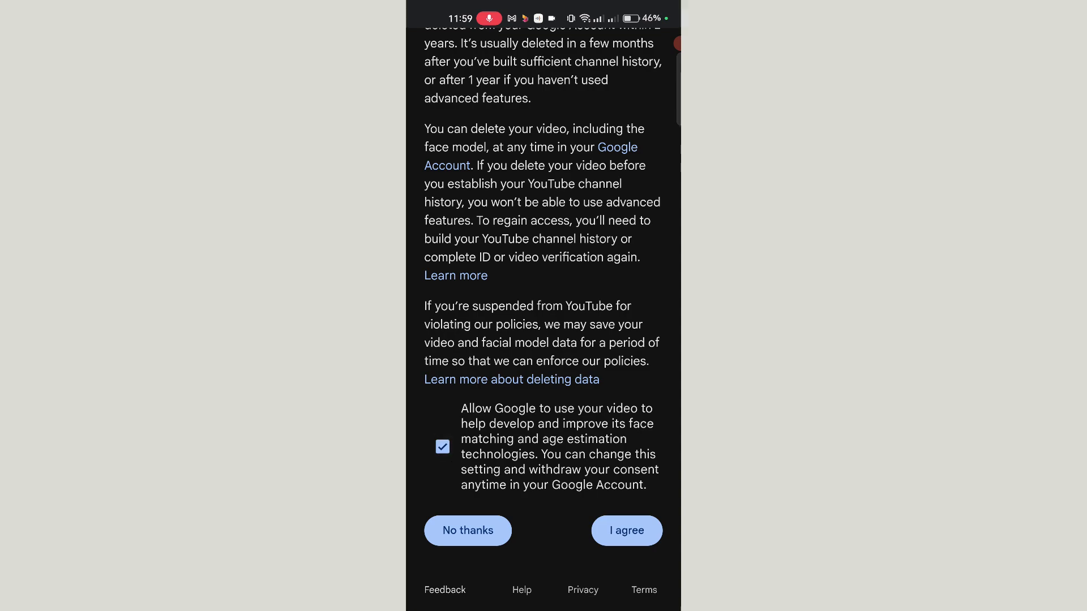
click(627, 530)
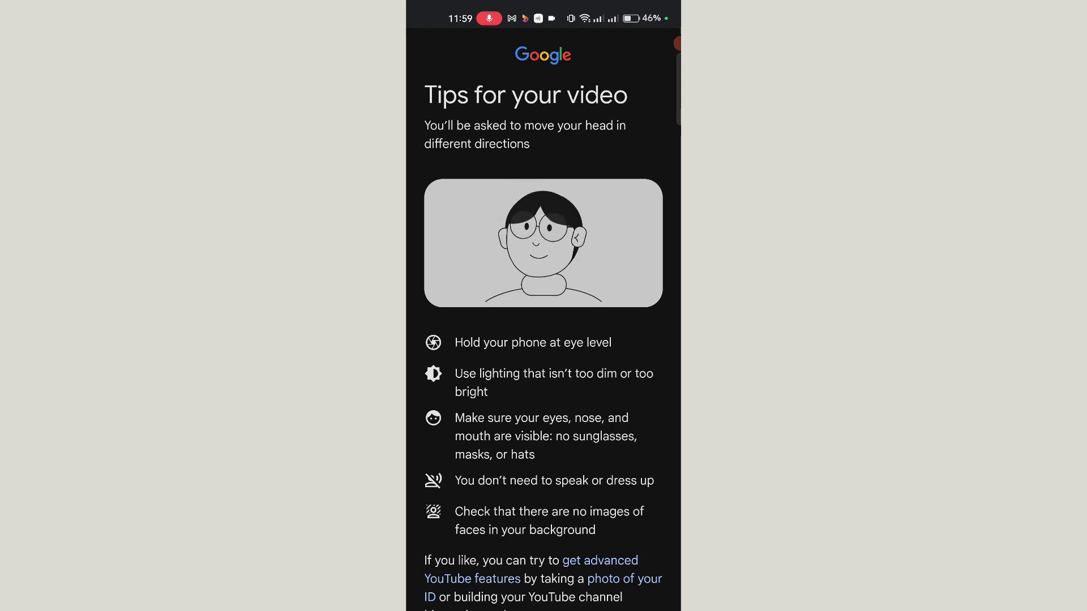
Proceed past the video tips and start recording the face verification video.
scroll(595, 373, down, 3)
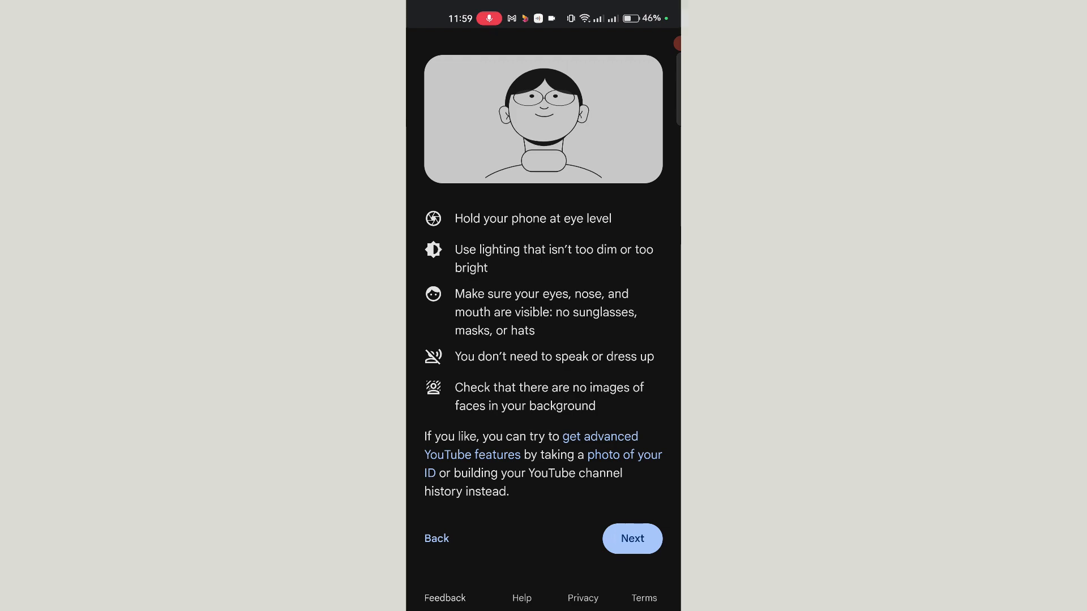
click(632, 538)
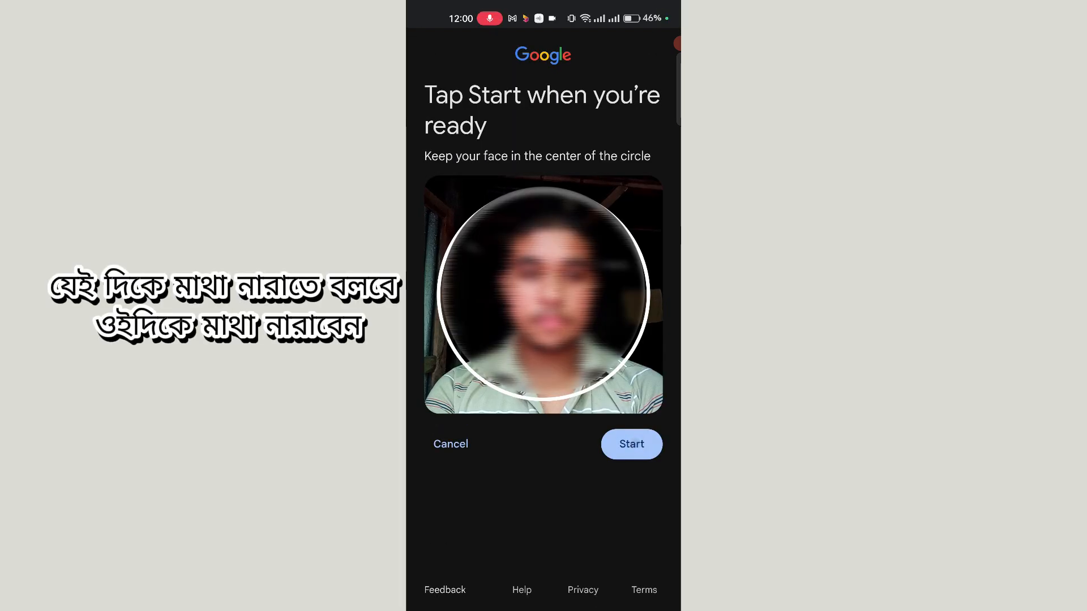
click(631, 444)
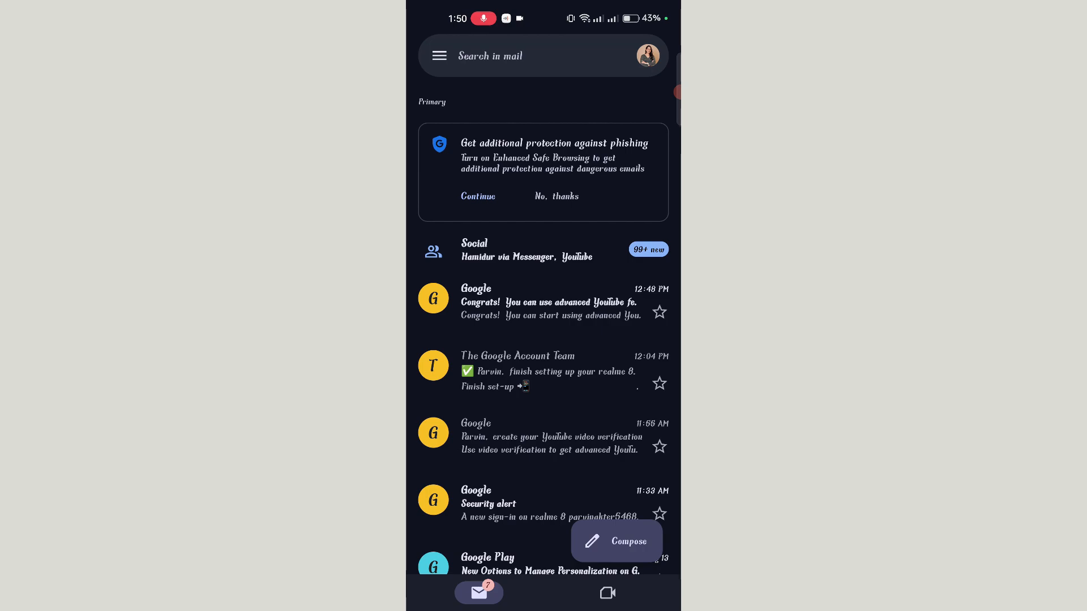
Open Google's reply email about advanced YouTube features and read the verification decision and data deletion terms.
click(559, 306)
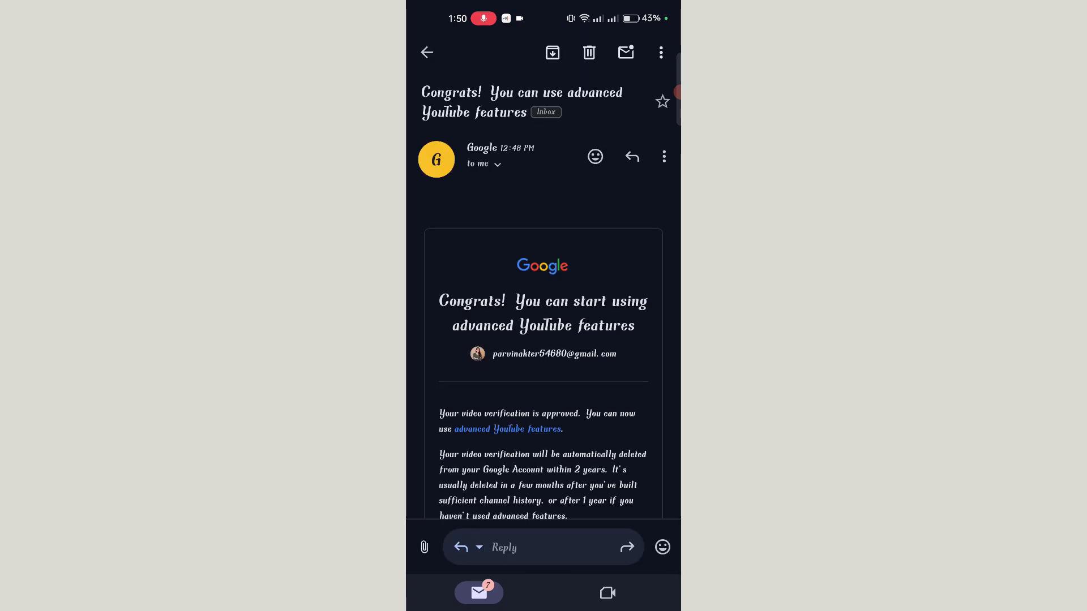
drag(636, 419, 636, 342)
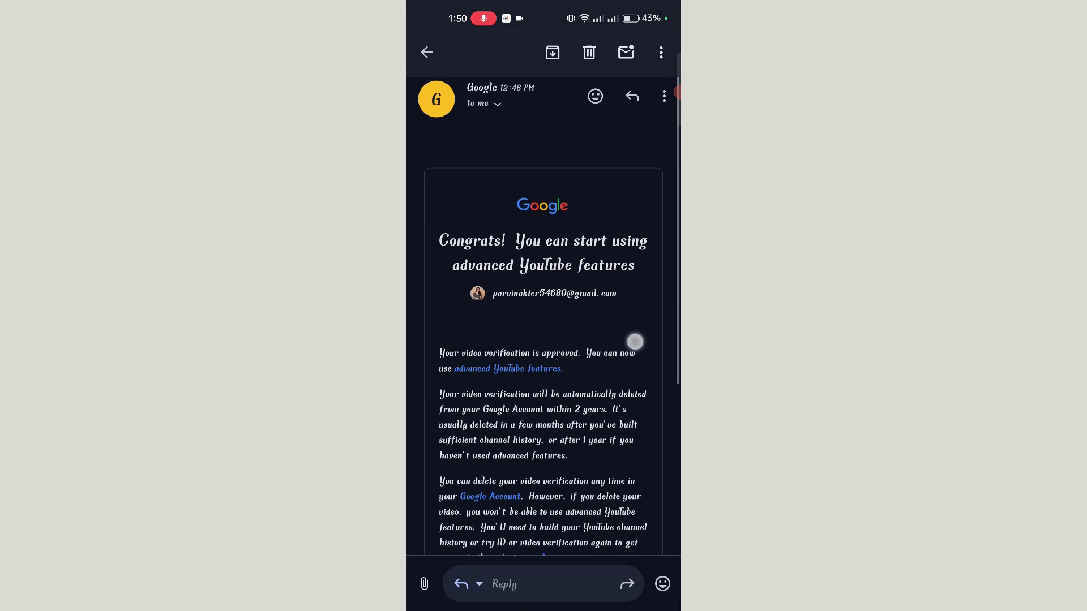
drag(602, 484, 627, 470)
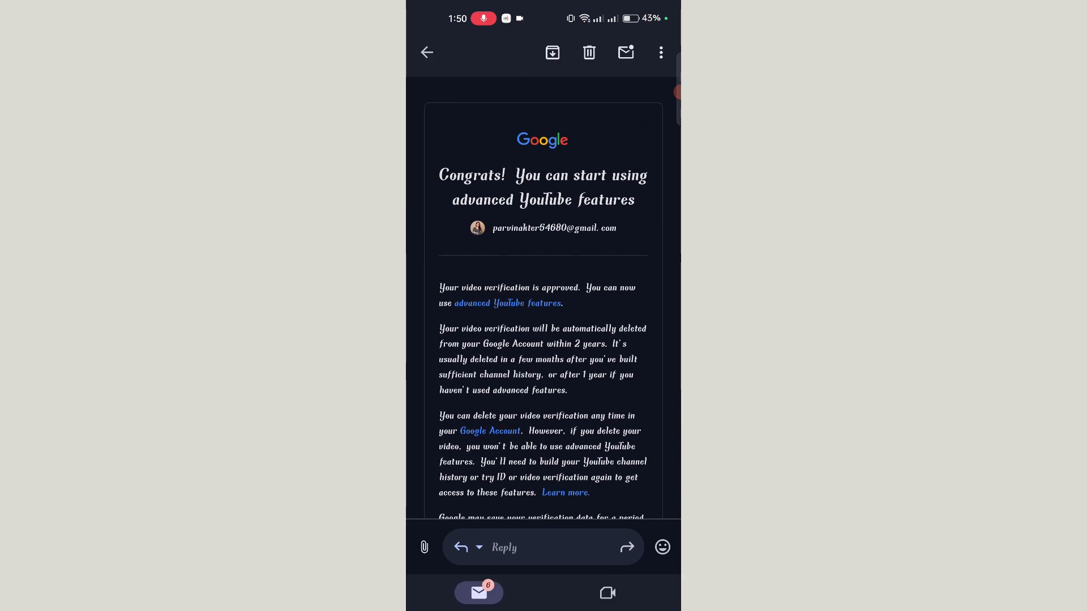
drag(609, 395, 608, 226)
drag(605, 272, 595, 448)
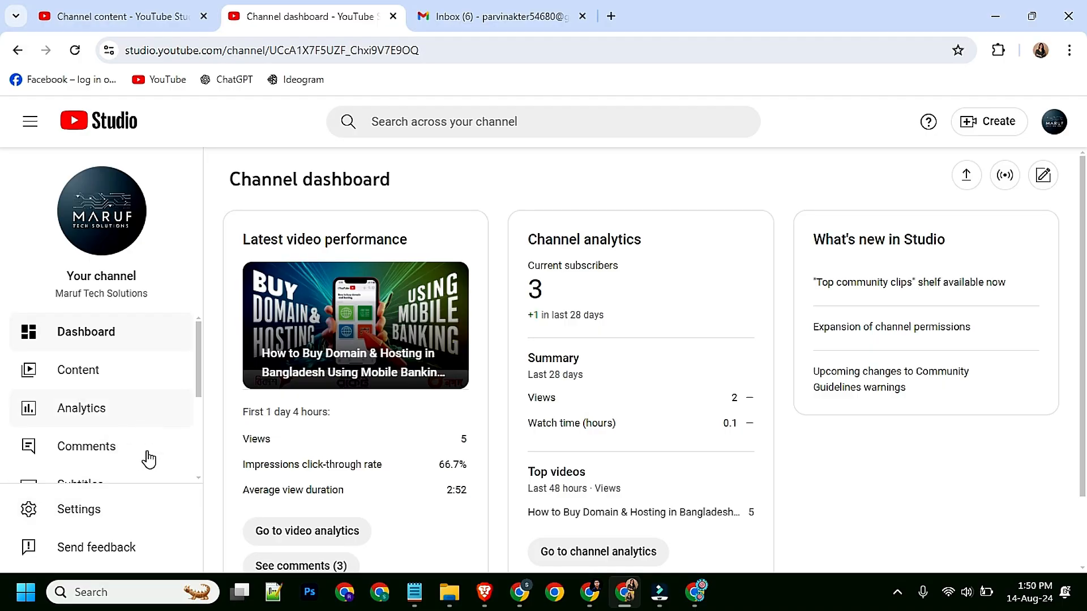
Check the channel's feature eligibility settings and expand the Advanced features details to review the unlocked features and requirements.
click(79, 510)
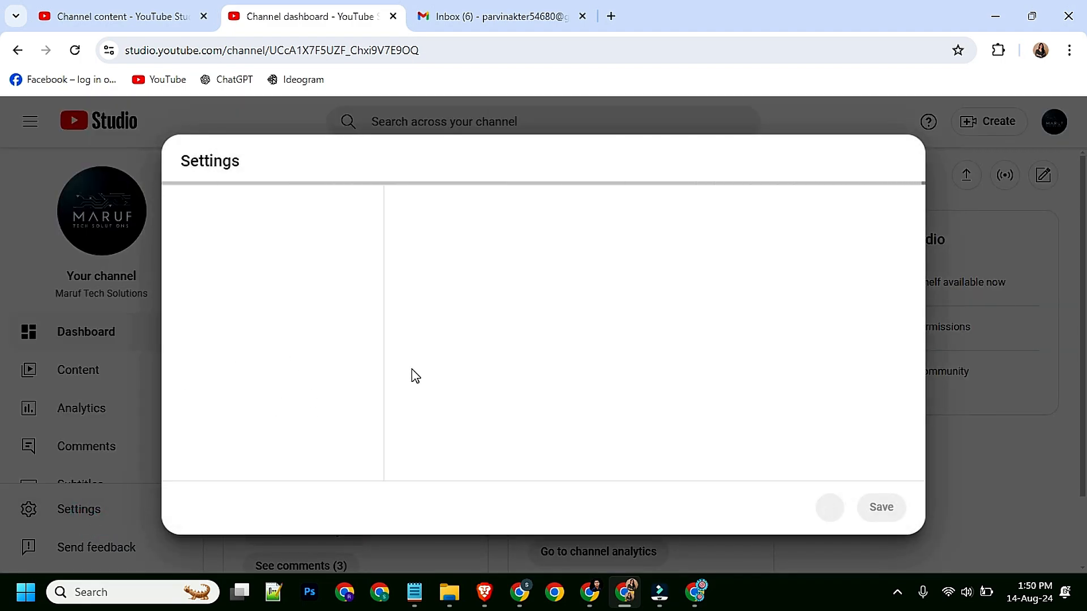
click(295, 254)
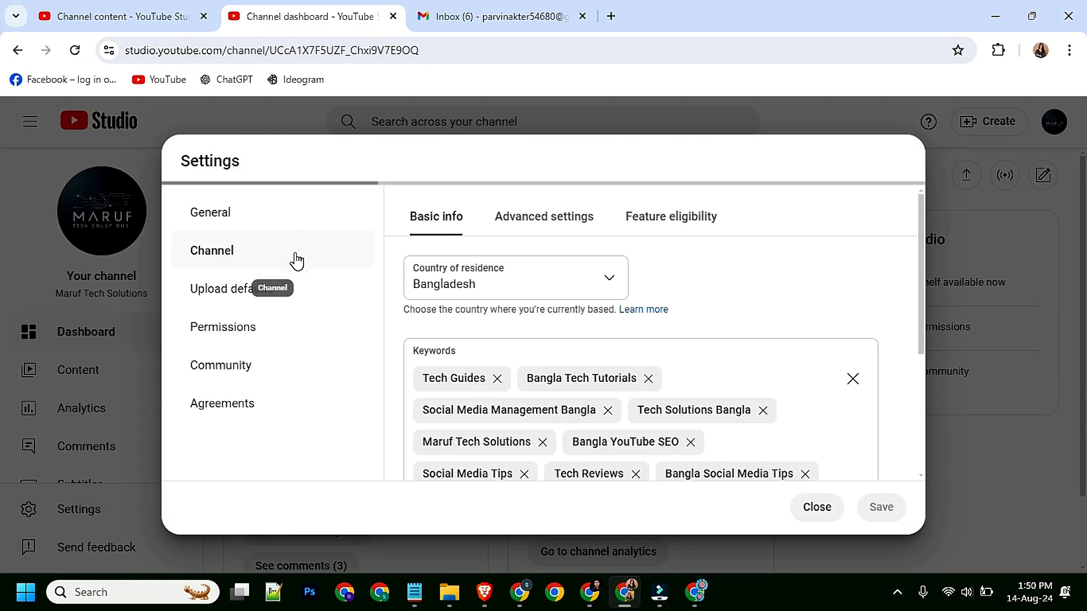
click(657, 225)
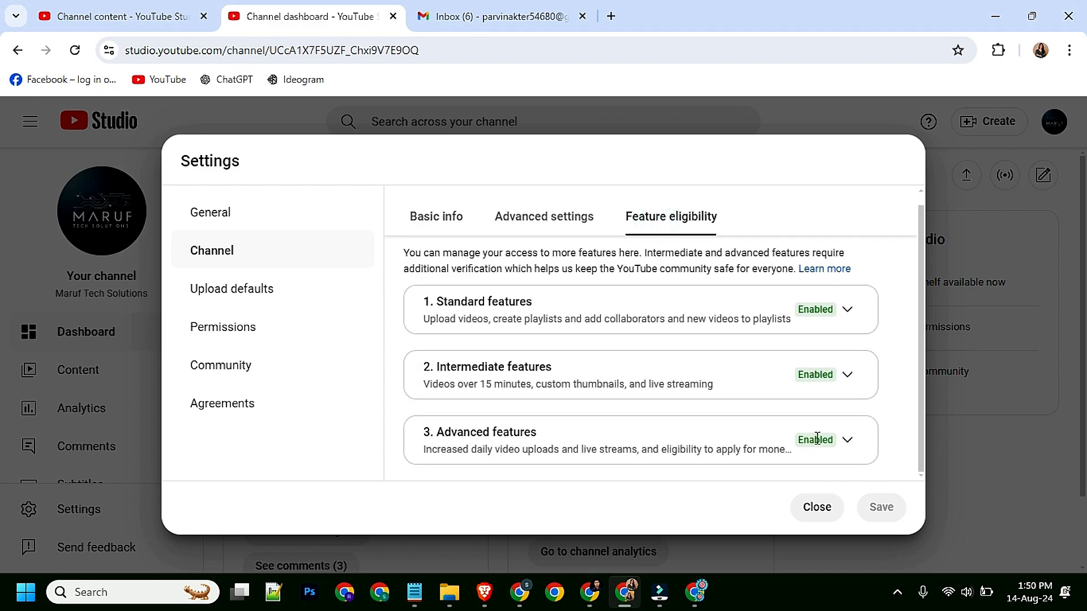
click(848, 441)
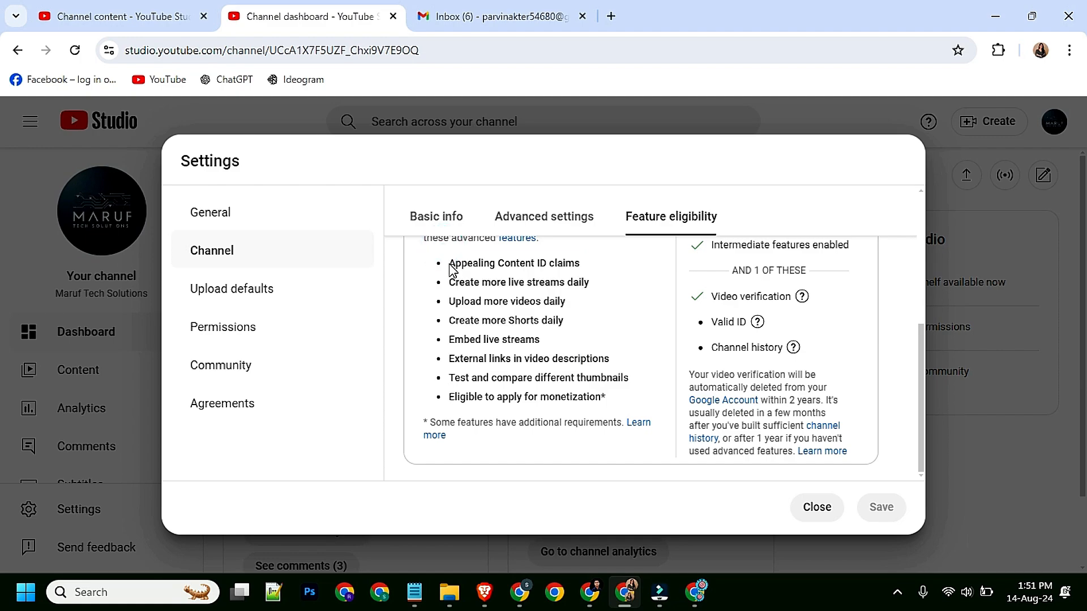
click(104, 5)
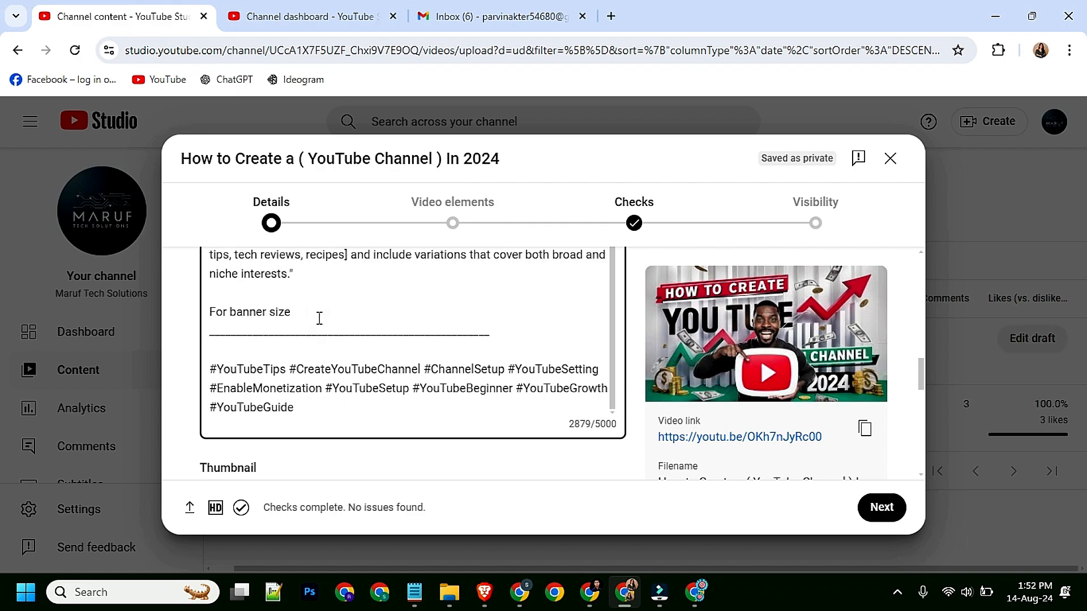
text(https://ibb.co/8XBjcz9)
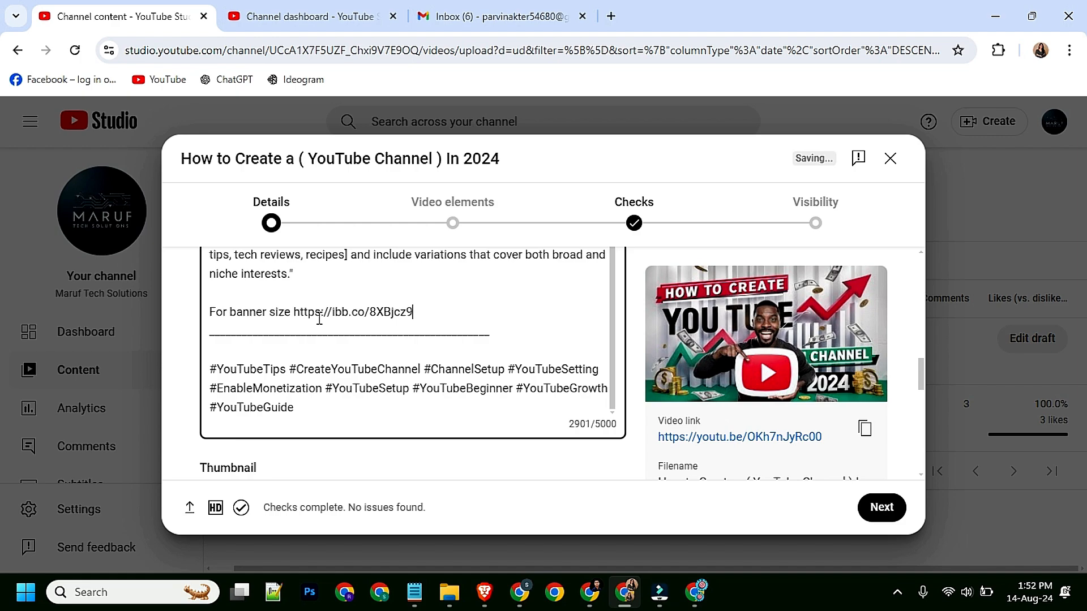
scroll(418, 397, down, 4)
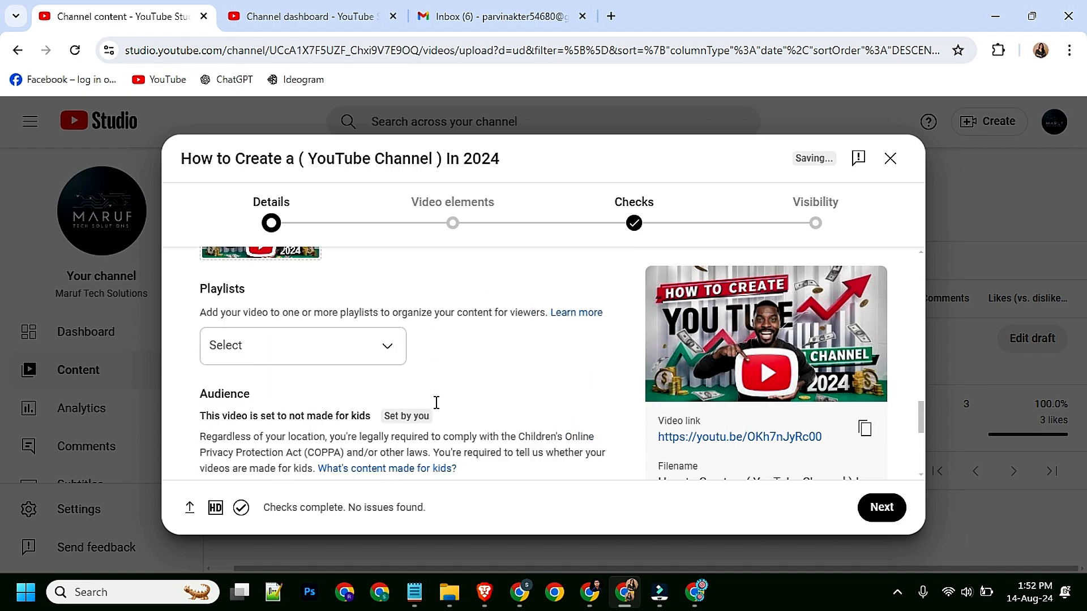
scroll(436, 402, up, 4)
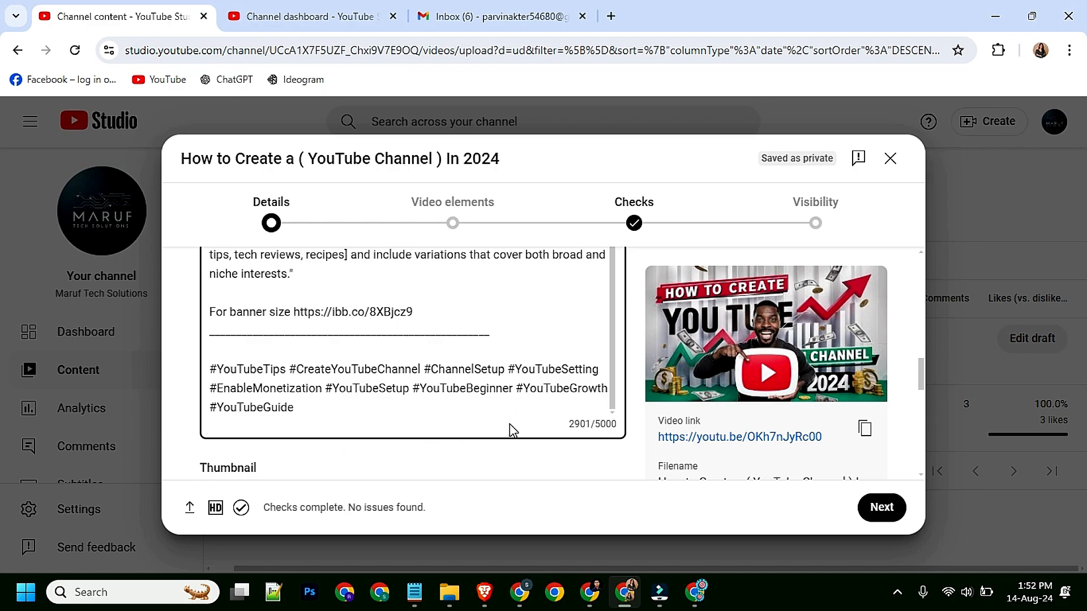
scroll(510, 429, down, 5)
scroll(477, 440, up, 5)
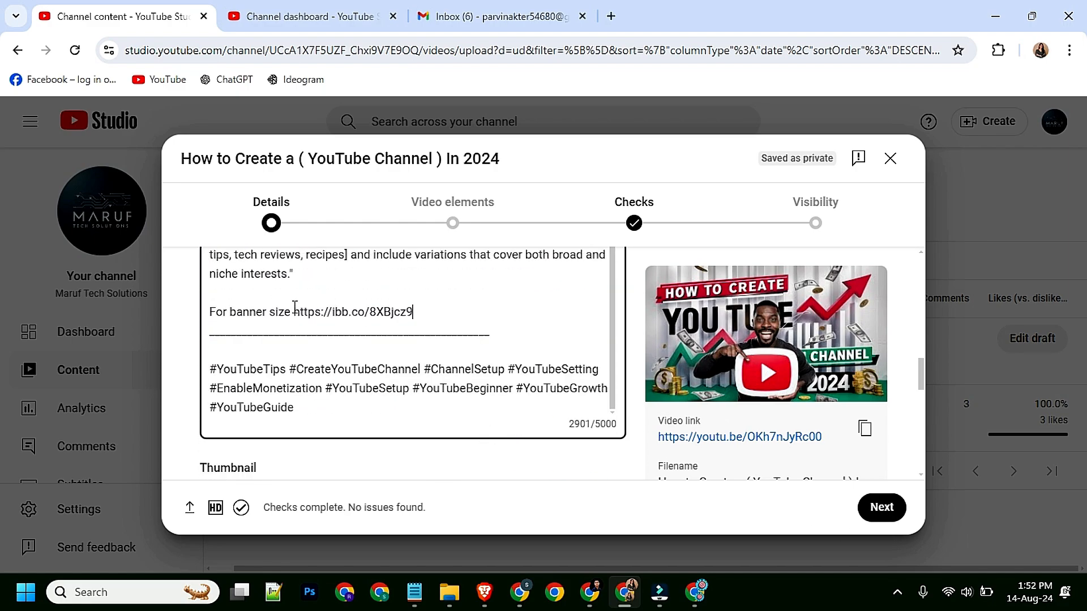